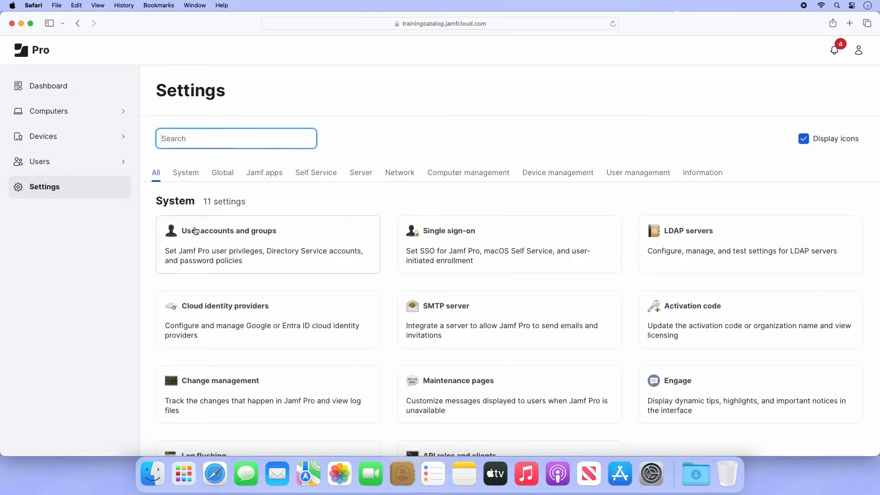
Start a new standard account in the user accounts and groups settings and enter the account's username.
click(256, 244)
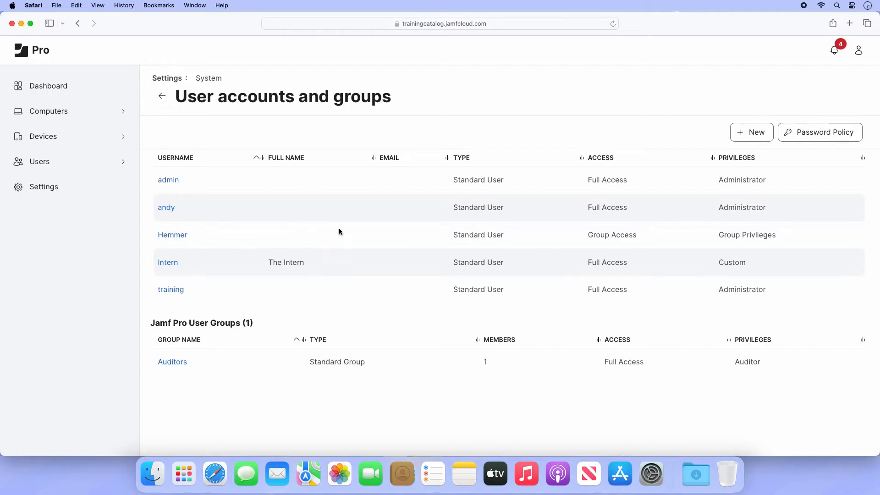
click(747, 137)
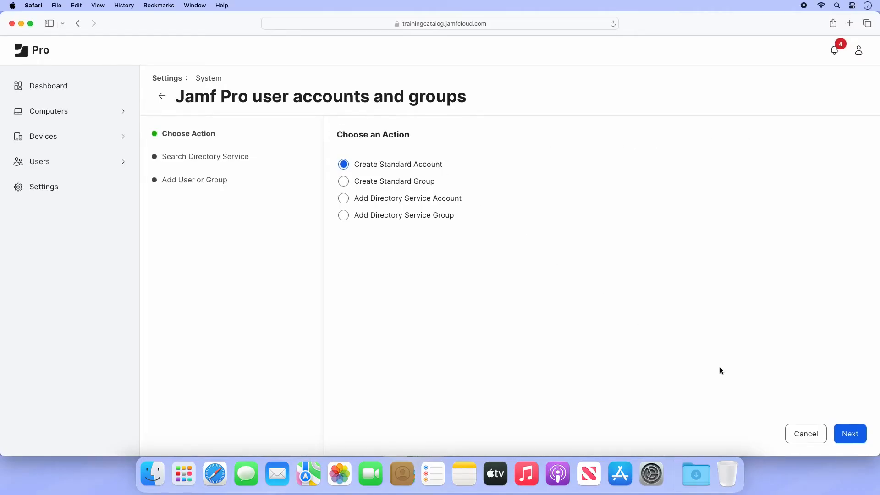
click(850, 432)
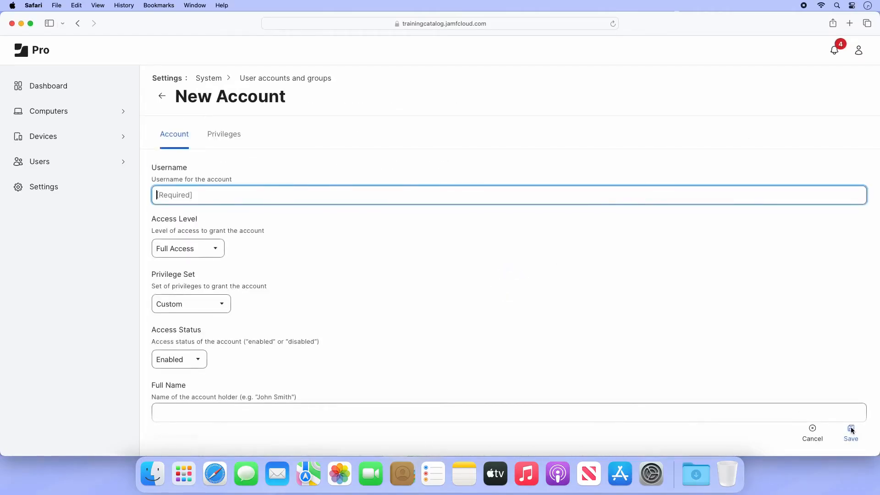
text(Walter)
click(372, 209)
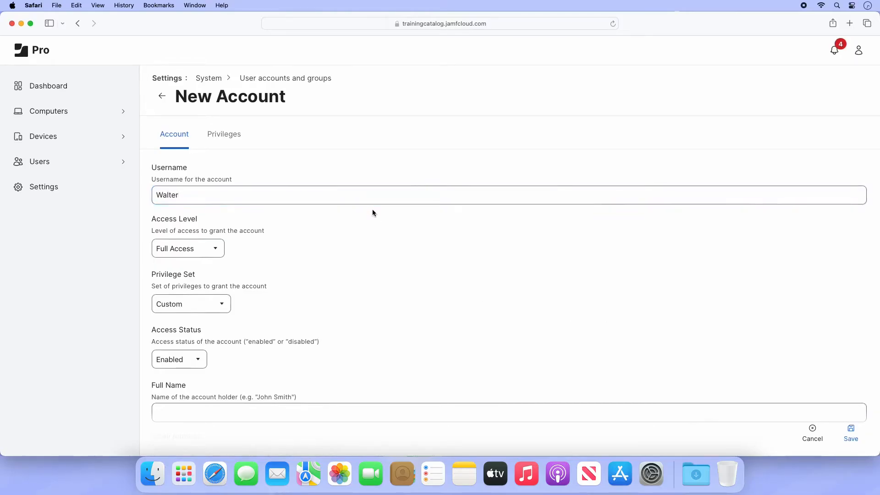
Give the new account Full Access with the Administrator privilege set and an Enabled access status.
click(219, 248)
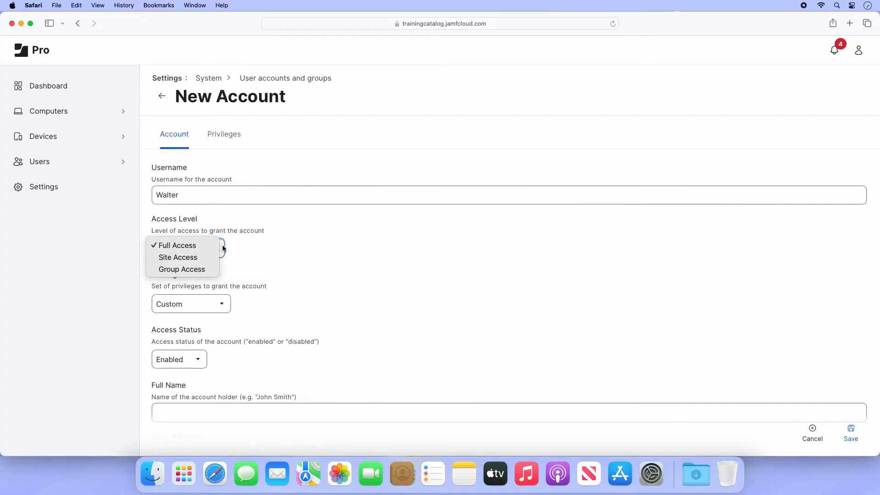
click(241, 251)
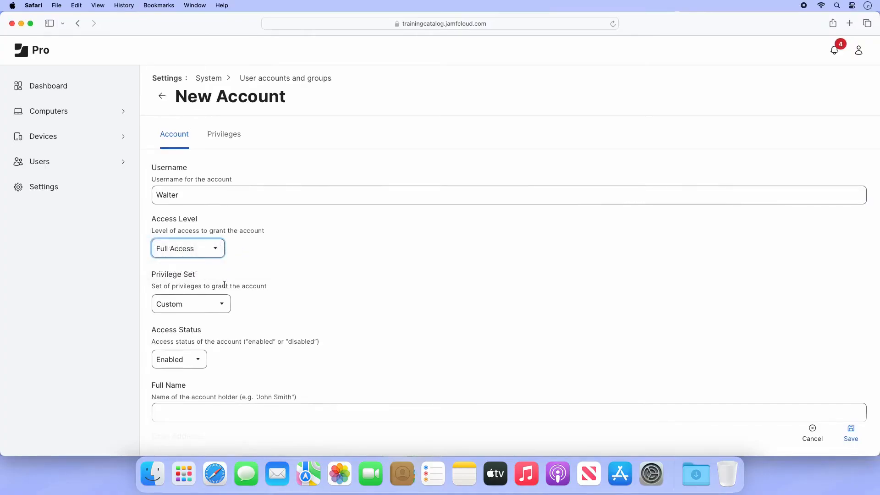
click(224, 304)
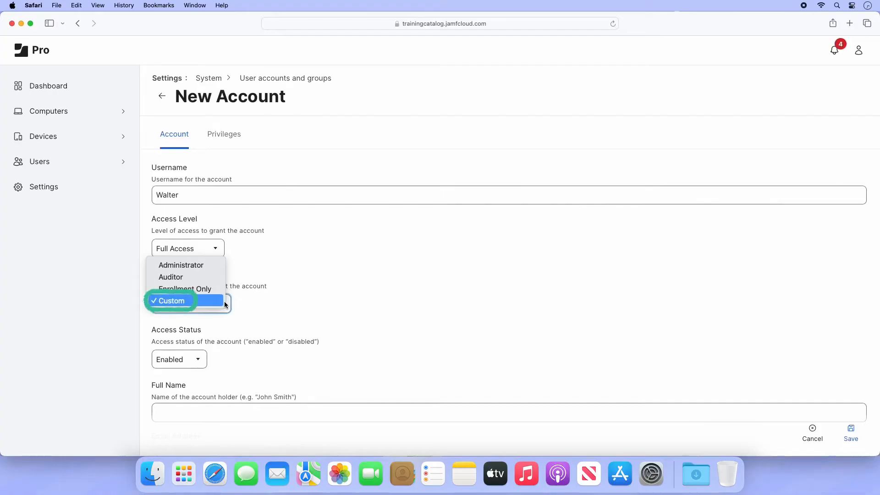
click(202, 266)
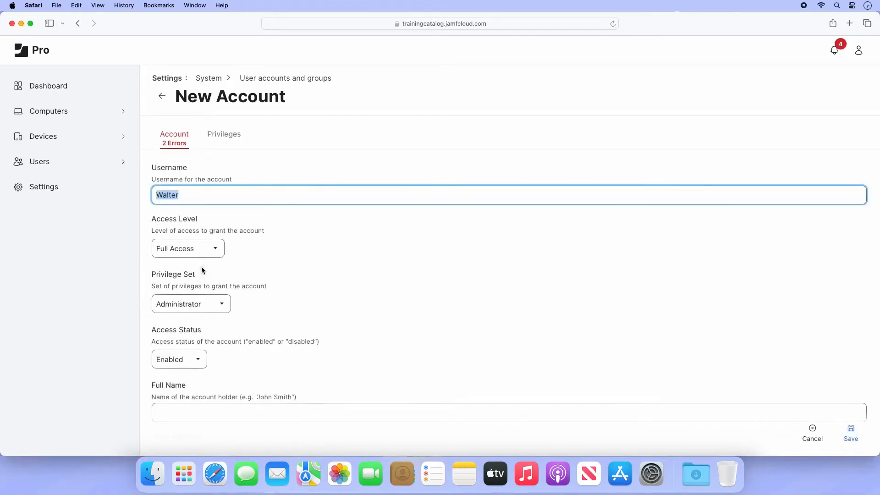
click(200, 360)
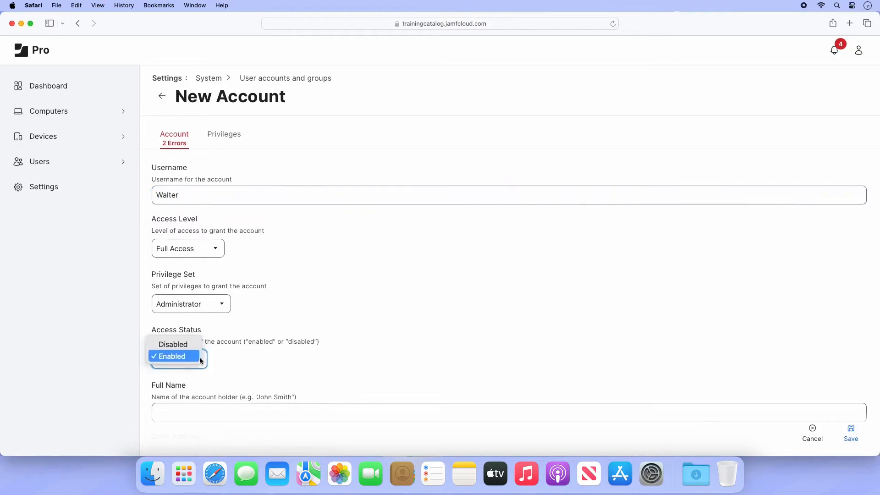
click(200, 360)
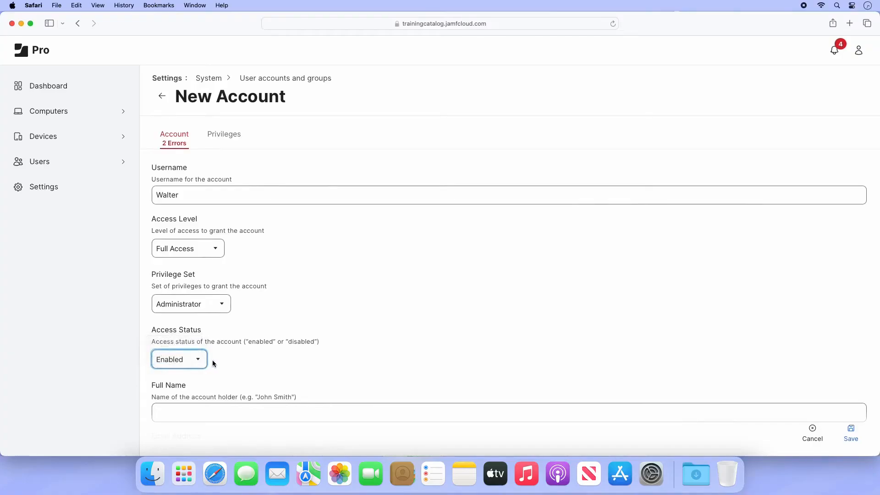
Enter and verify the account password, force a password change at next login, and save the account.
scroll(212, 359, down, 5)
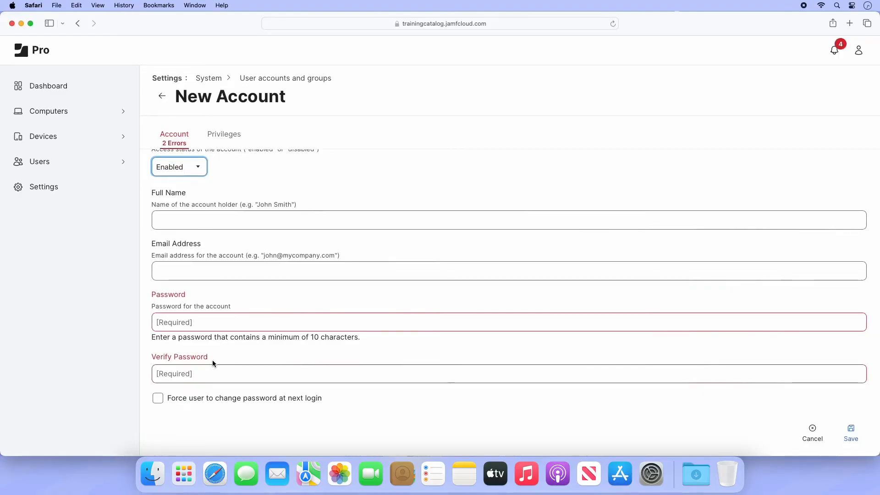
click(210, 323)
text(••••••••••••)
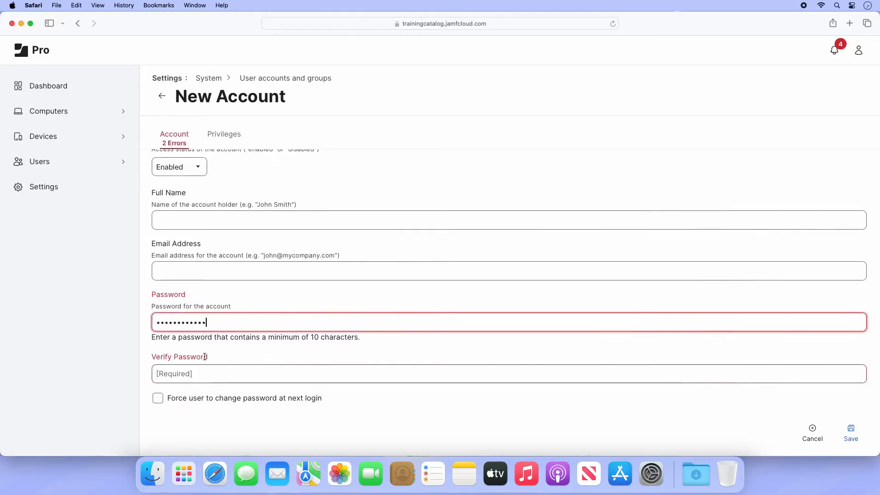
click(206, 372)
text(••••••••••••)
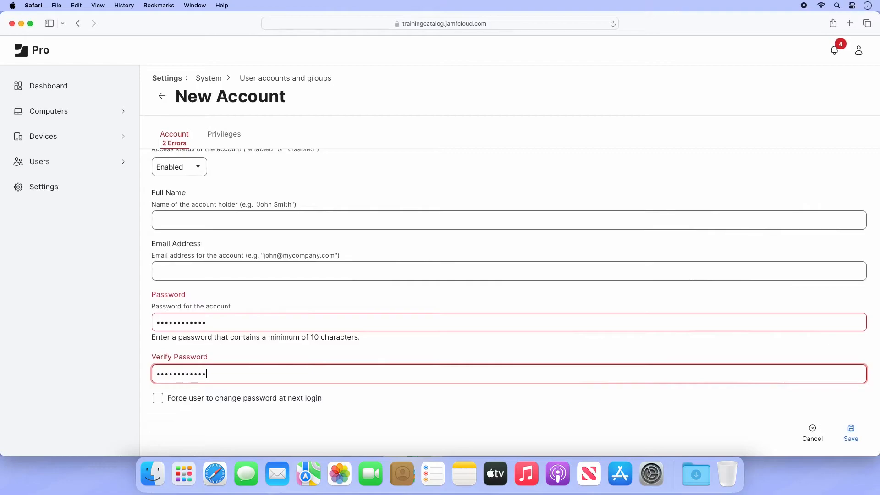
click(231, 385)
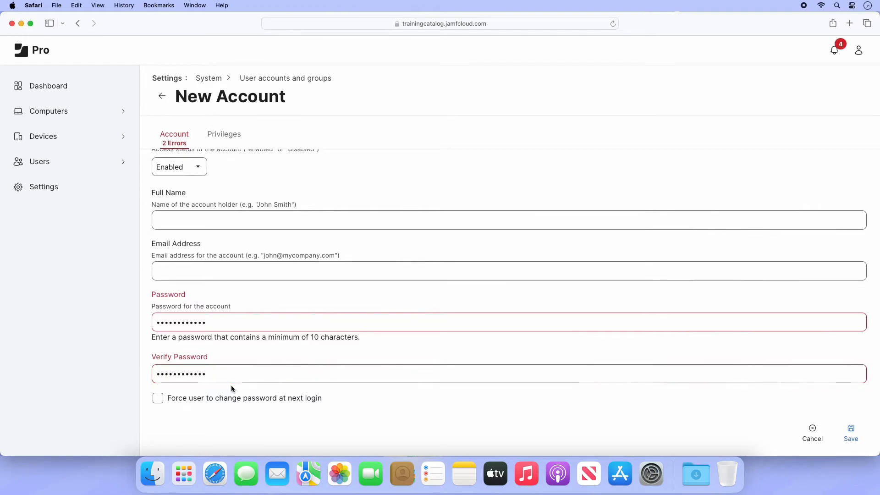
click(158, 399)
click(852, 435)
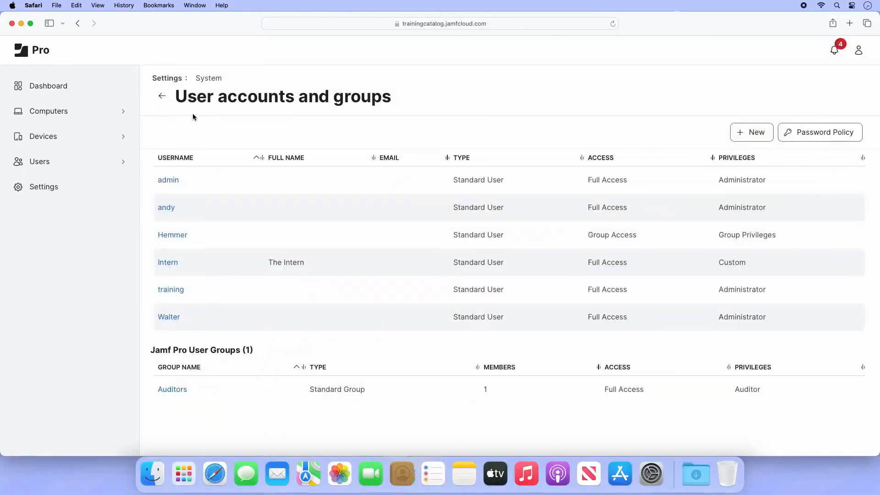
Start another standard account with its username and the Auditor privilege set, and review the privileges that set grants.
click(741, 134)
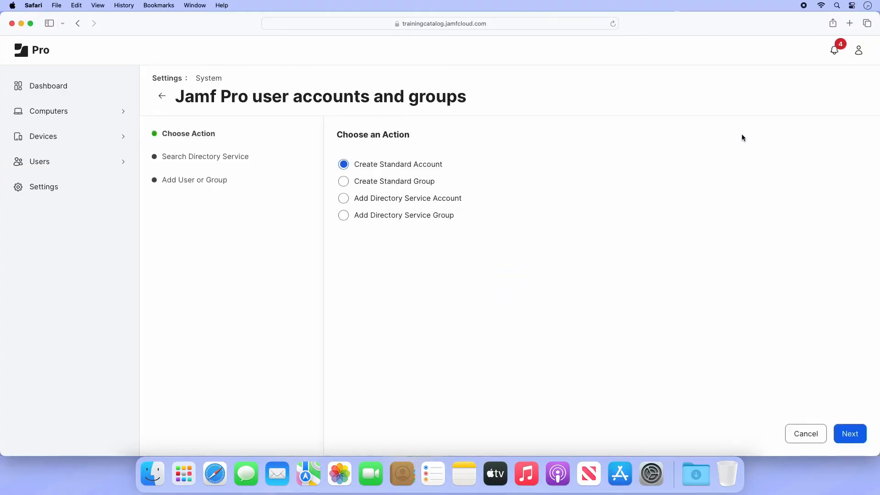
click(848, 430)
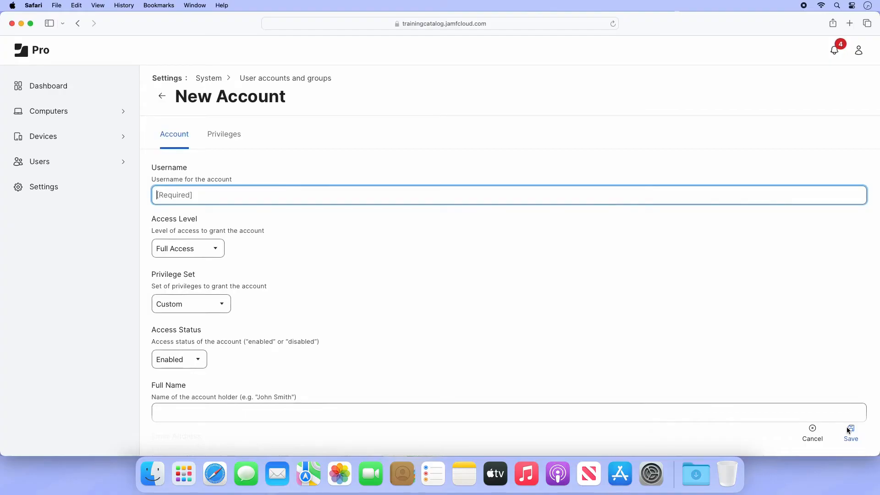
text(Deenah)
click(222, 304)
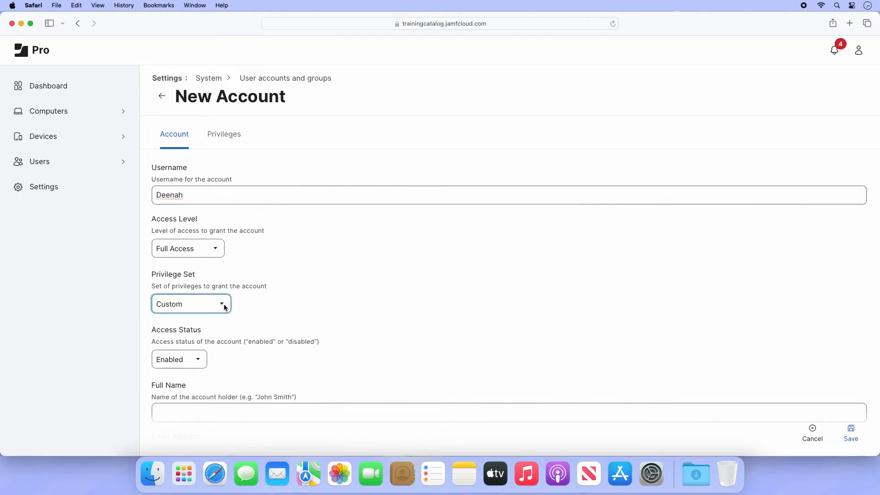
click(207, 278)
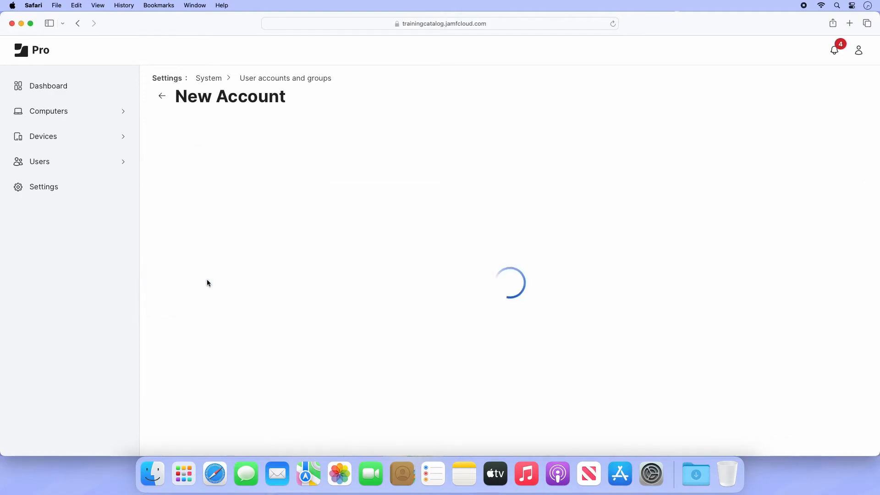
click(232, 142)
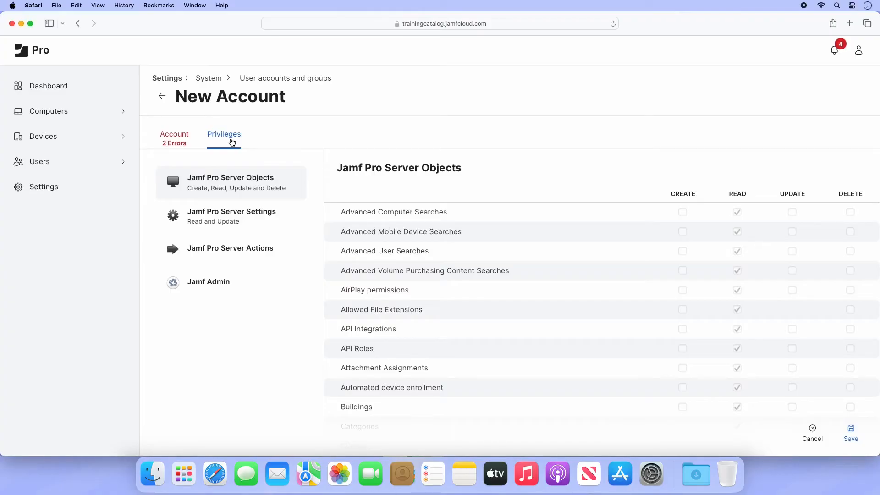
click(174, 140)
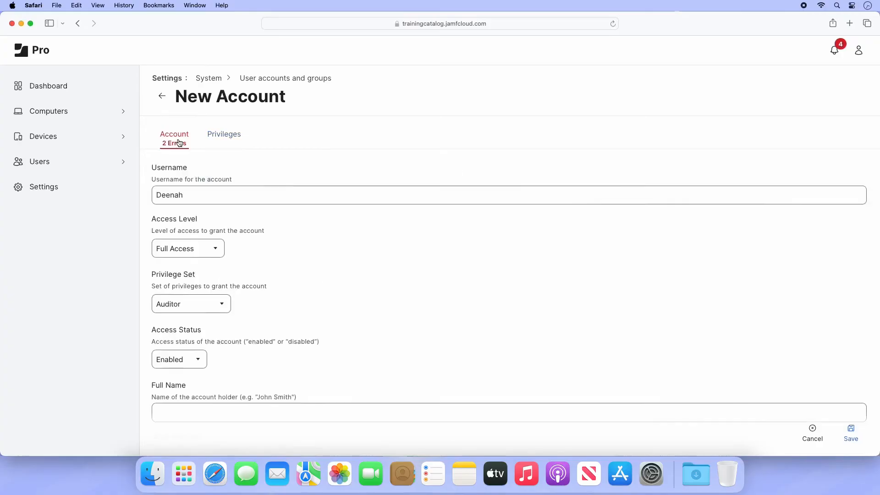
Switch the privilege set to Custom and grant Create and Update for Advanced Computer Searches and Advanced Mobile Device Searches.
click(224, 306)
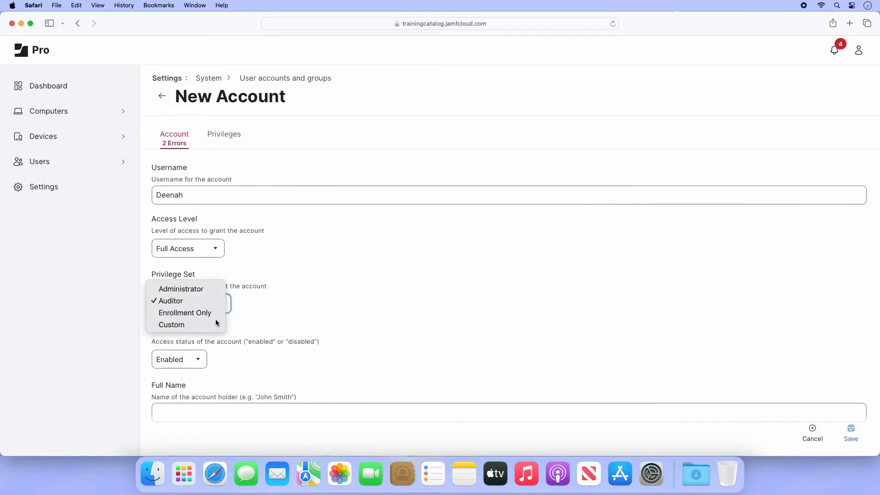
click(216, 322)
click(233, 145)
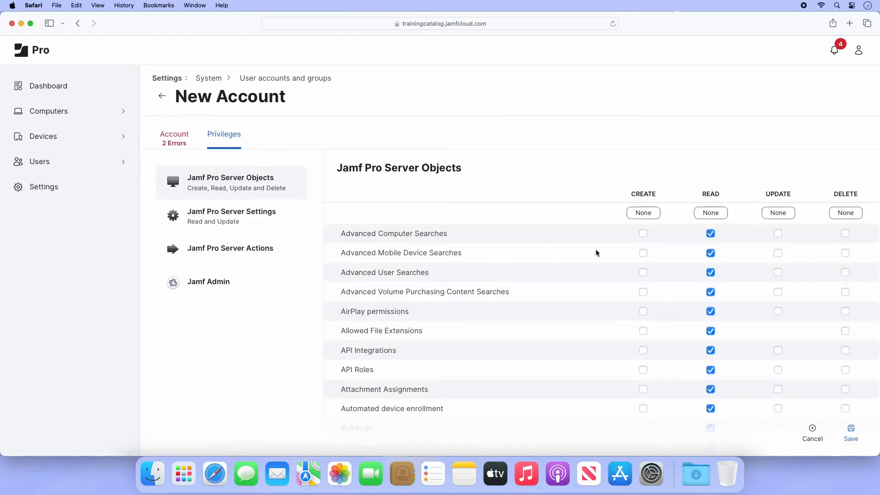
click(643, 235)
click(777, 233)
click(643, 253)
click(778, 253)
Enter and verify the password for the custom-privilege account and save it.
click(180, 145)
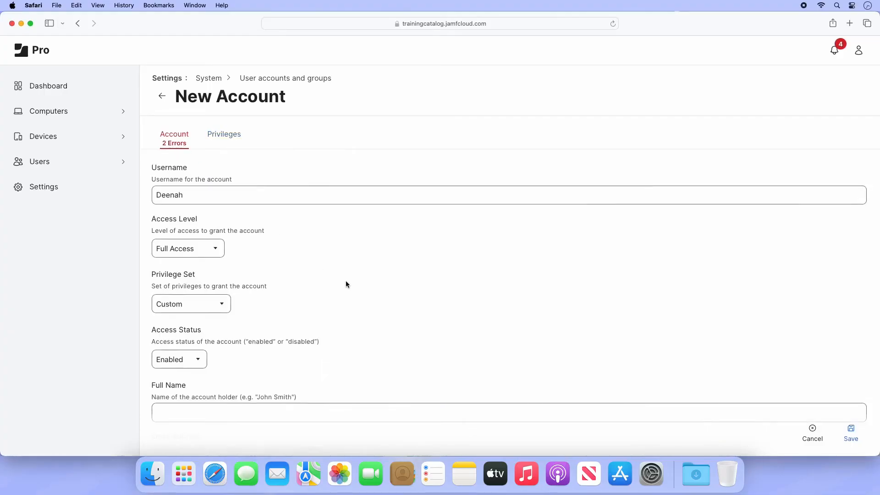
scroll(345, 284, down, 5)
click(253, 319)
text(••••••••••)
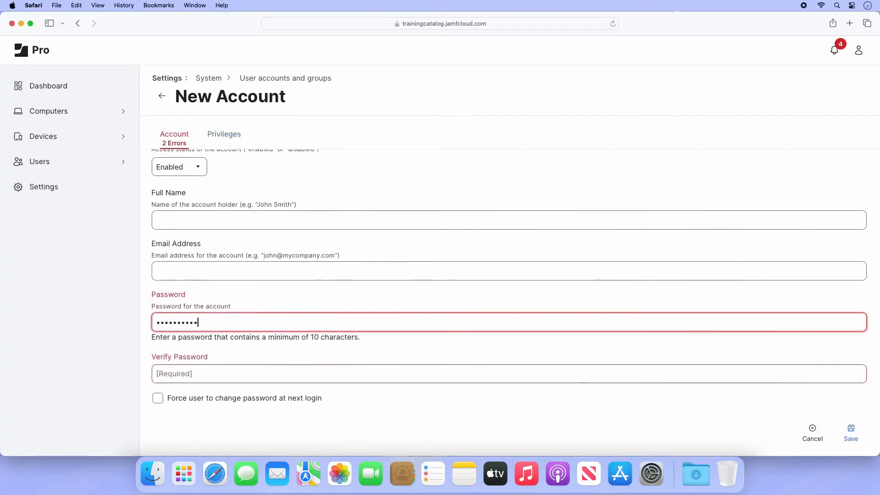
text(••)
click(236, 372)
text(••••••••••••)
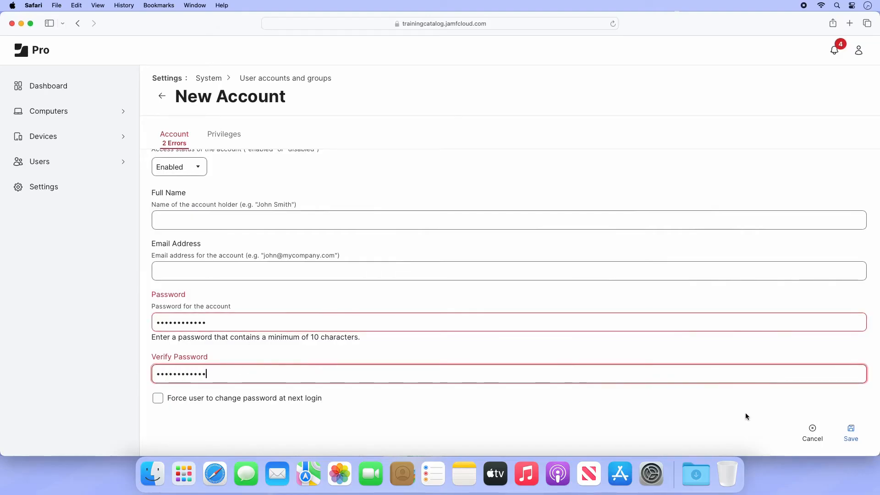
click(851, 433)
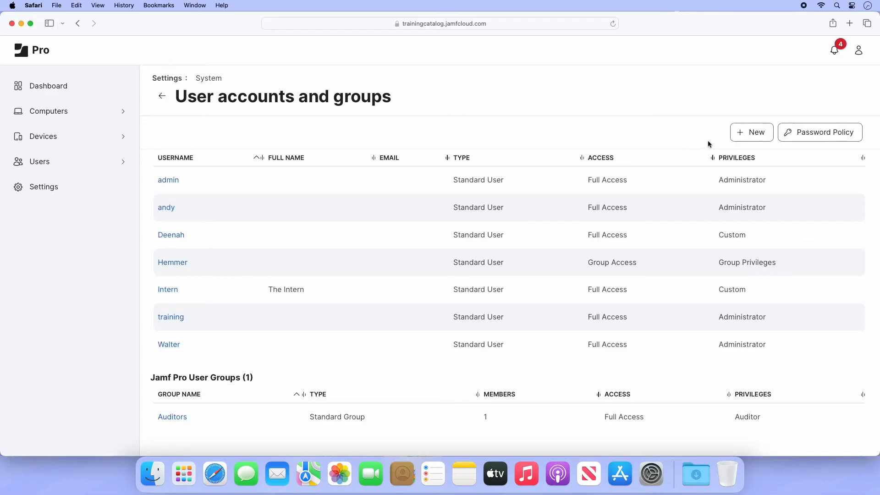
Start a new standard group with the display name "Helpdesk workers" and the Custom privilege set.
click(741, 134)
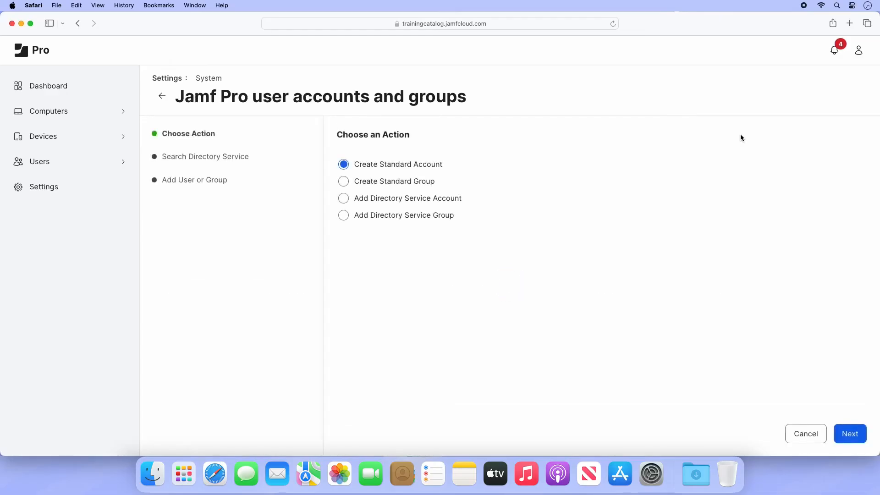
click(345, 181)
click(849, 433)
text(Helpde)
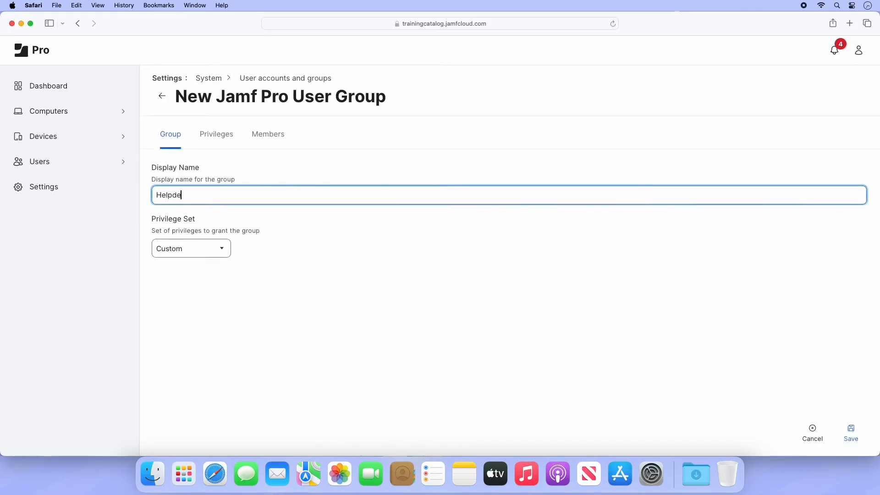
text(sk workers)
click(216, 248)
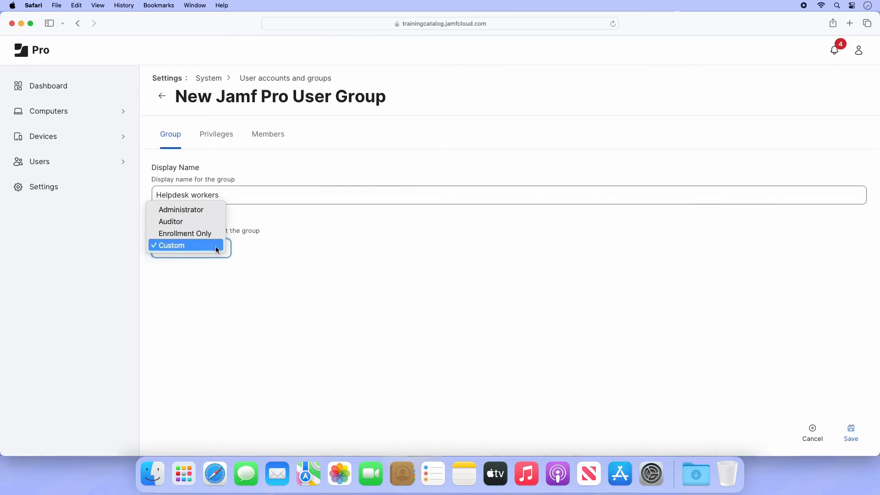
click(218, 247)
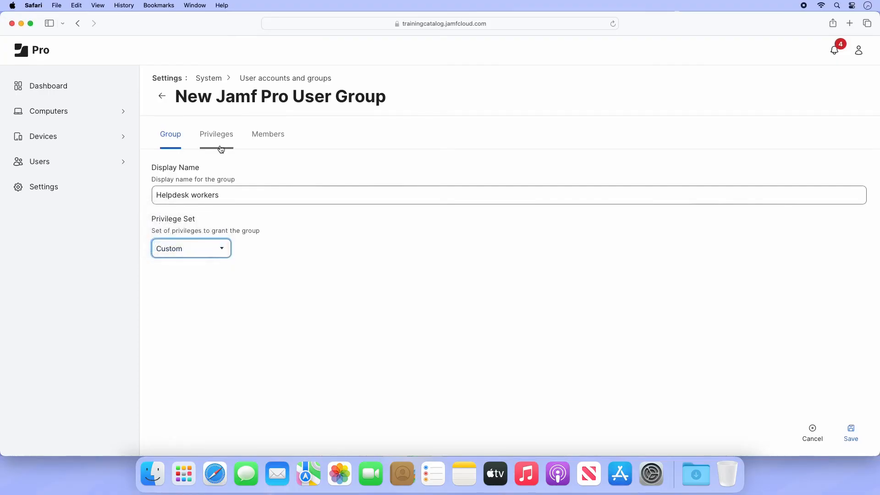
Grant the group all Create, Read and Update privileges for Jamf Pro Server Objects and save the group.
click(220, 142)
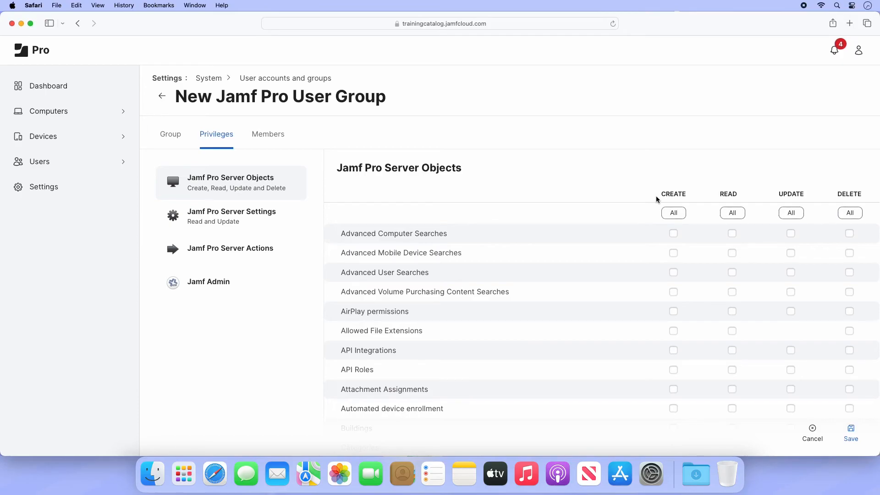
click(673, 215)
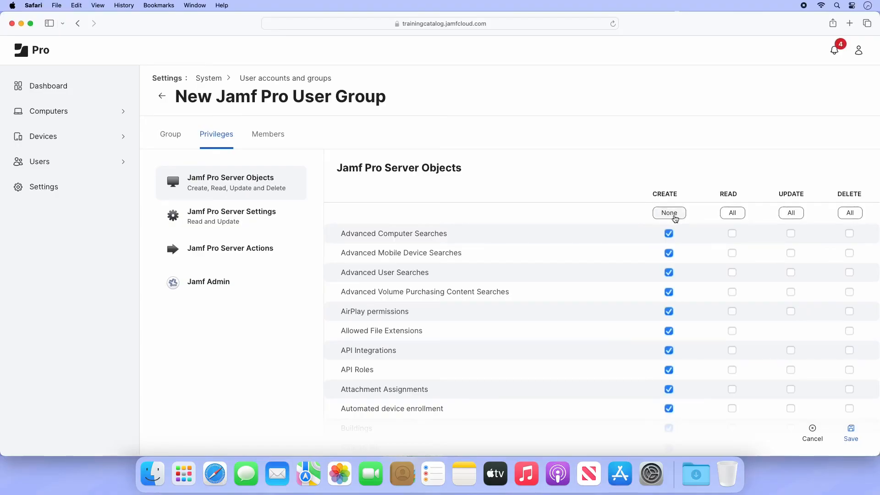
click(724, 214)
click(790, 214)
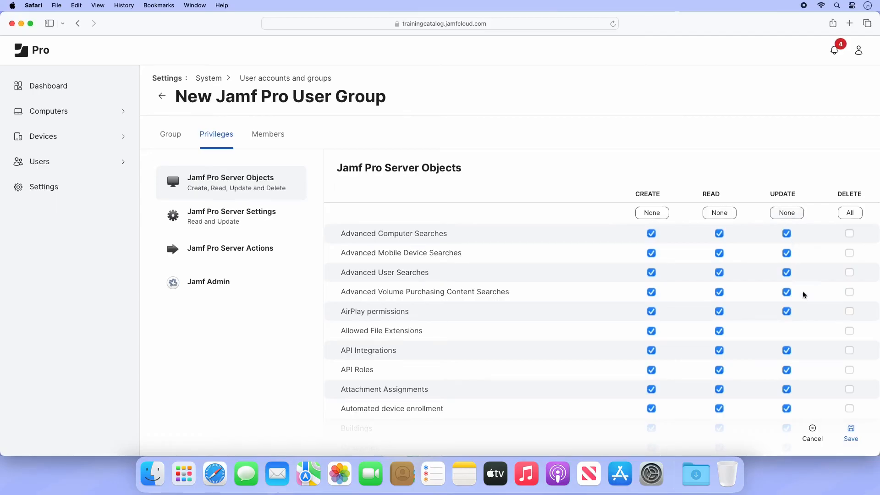
click(851, 433)
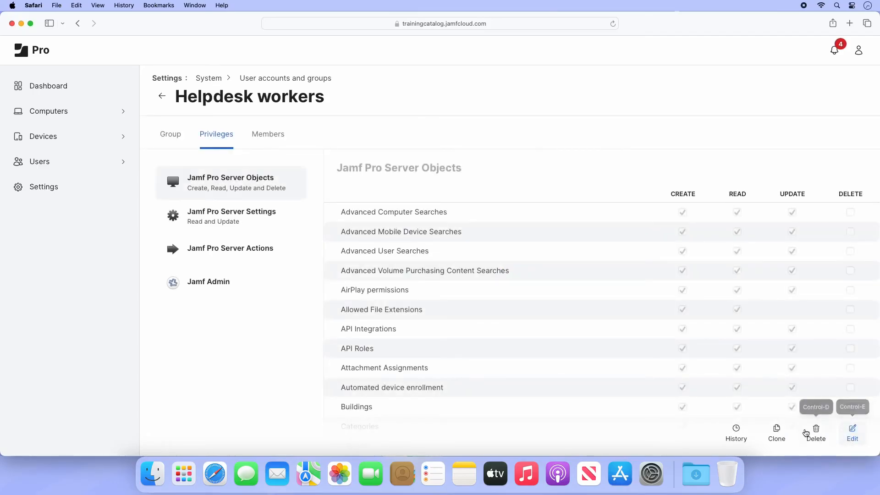
Return to the user accounts and groups list, start a new standard account and enter the user's first name as username.
click(162, 96)
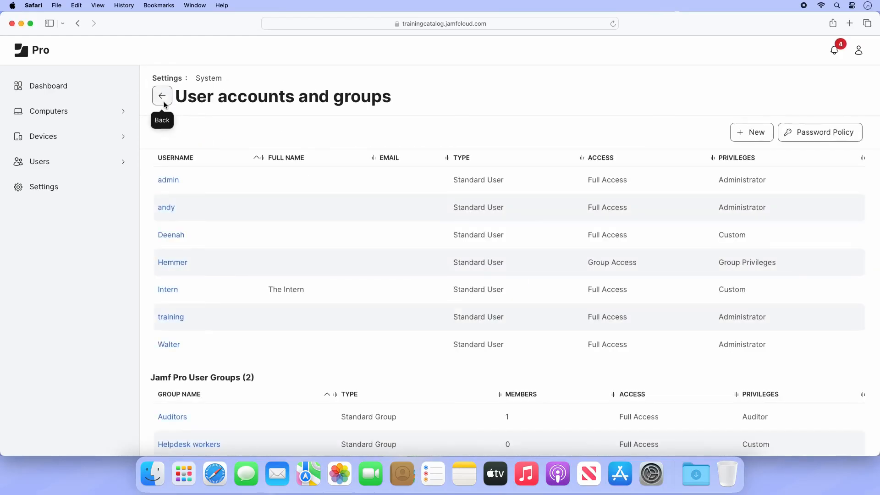
click(738, 132)
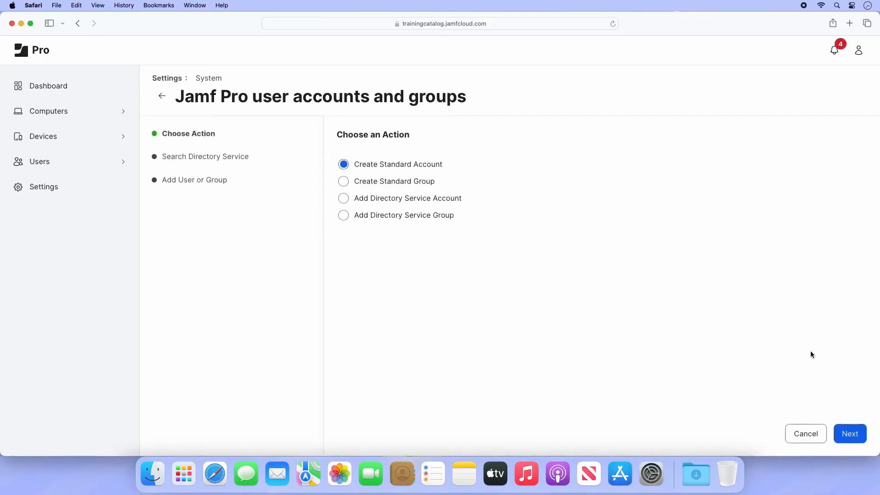
click(852, 432)
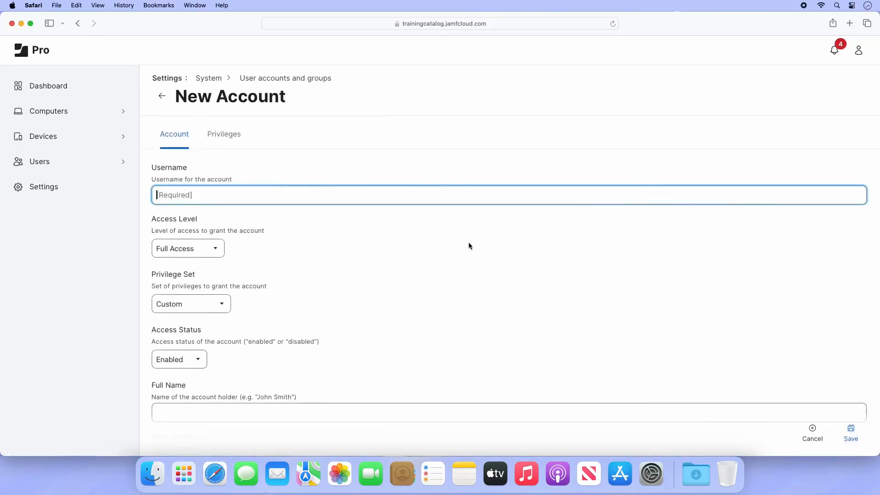
text(Sage)
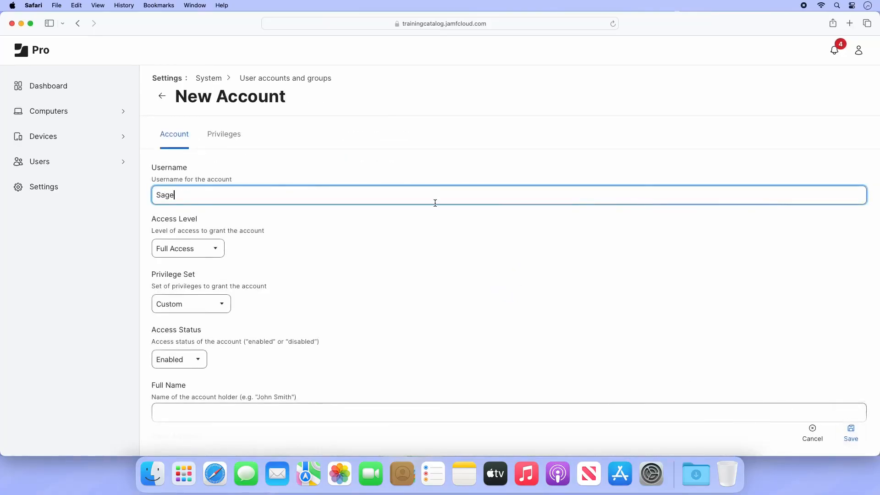
Enter the new account's password and repeat it in the Verify Password field.
scroll(435, 215, down, 5)
click(254, 320)
text(•••••••••••••)
key(Tab)
text(••••••)
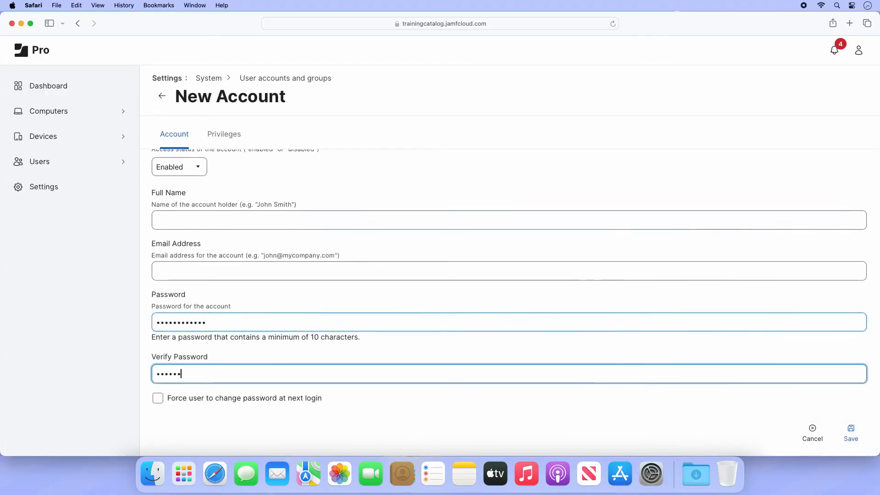
text(•••••••)
Set the new account's access level to Group Access.
scroll(280, 304, up, 5)
click(216, 248)
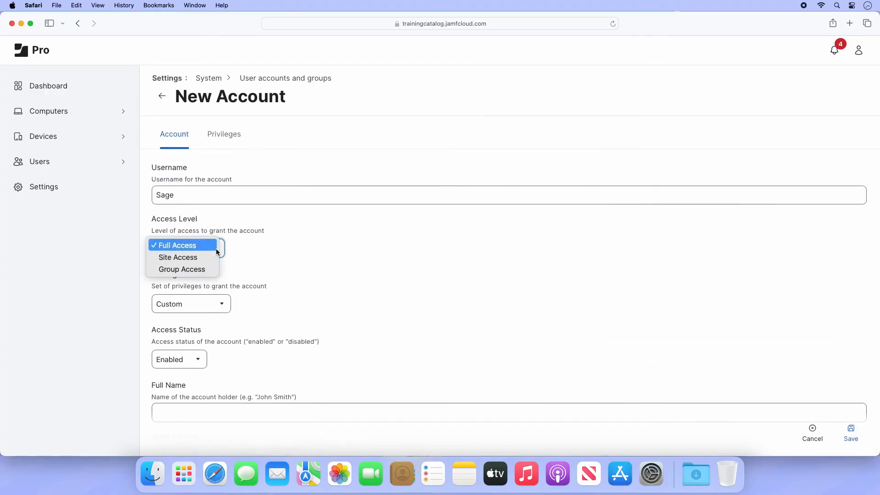
click(212, 269)
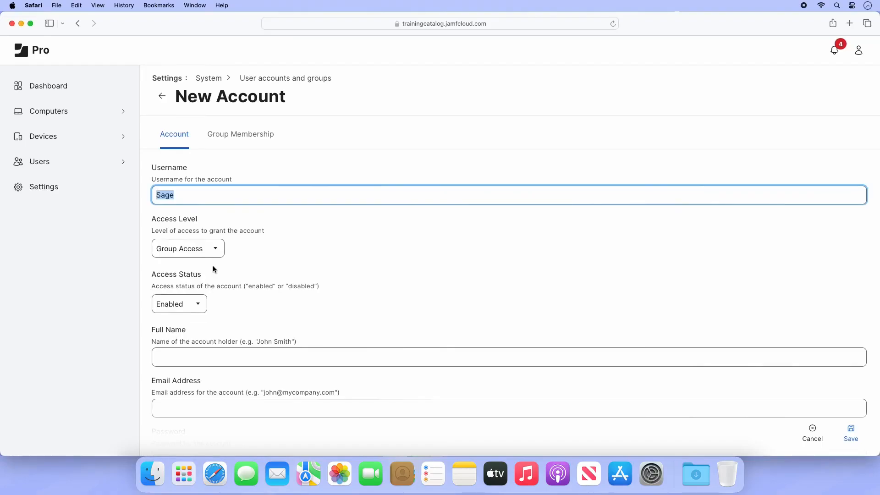
Make the account a member of the Helpdesk workers group, save it and return to the user accounts and groups list.
click(253, 145)
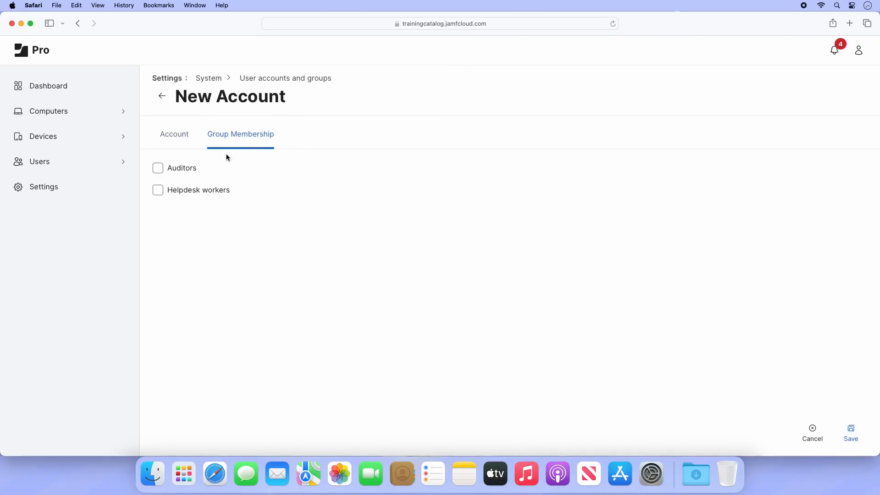
click(160, 190)
click(850, 433)
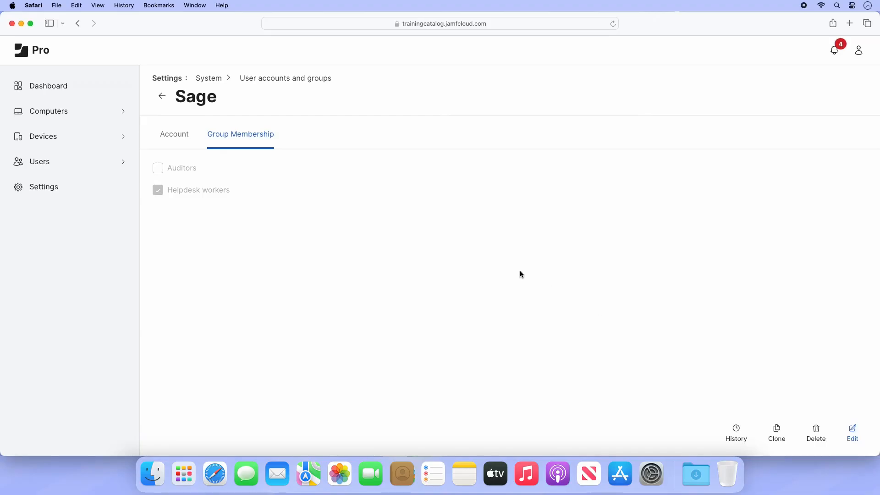
click(166, 103)
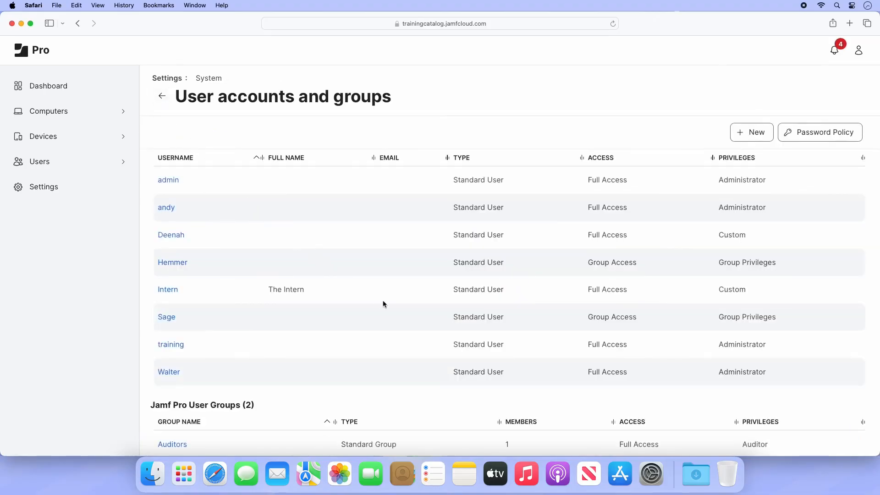